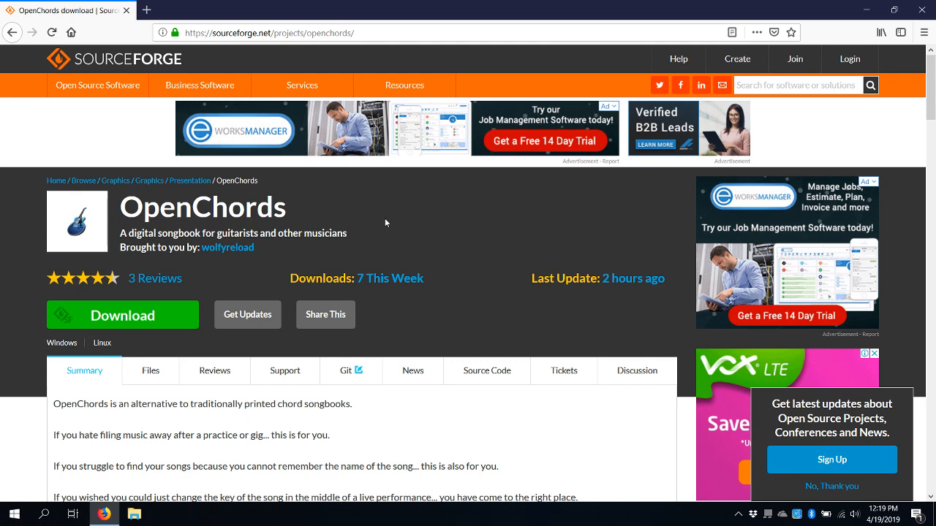
Step: Download OpenChords.Portable.2.4.3.0.zip from the Version2.4 folder of the OpenChords project files and save it to disk
click(152, 371)
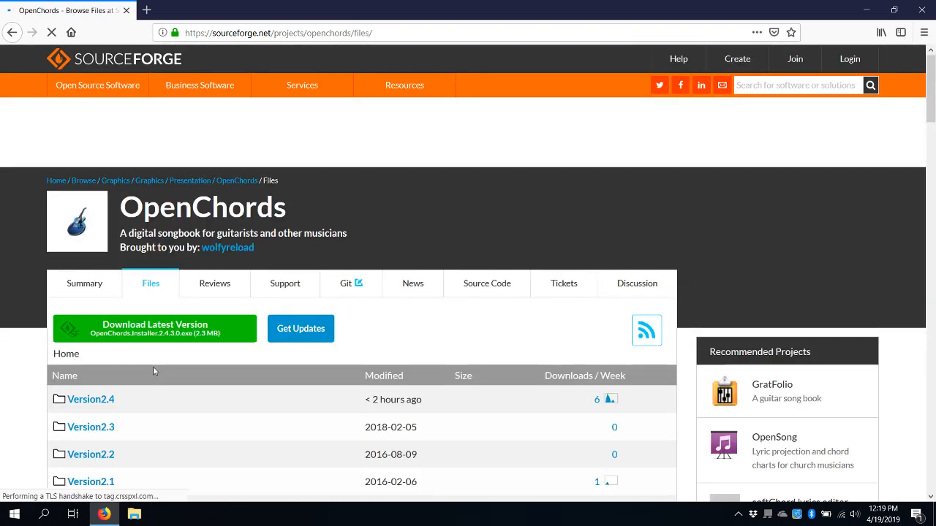
click(91, 400)
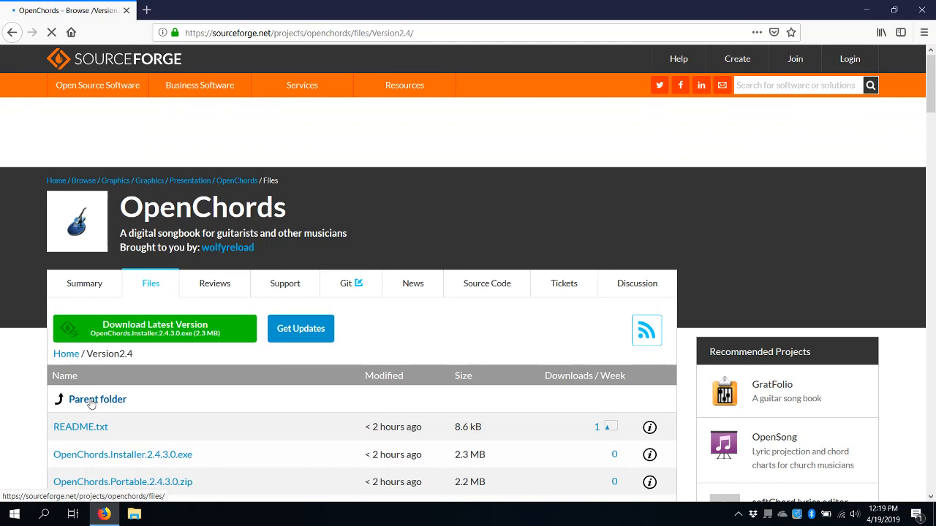
click(122, 486)
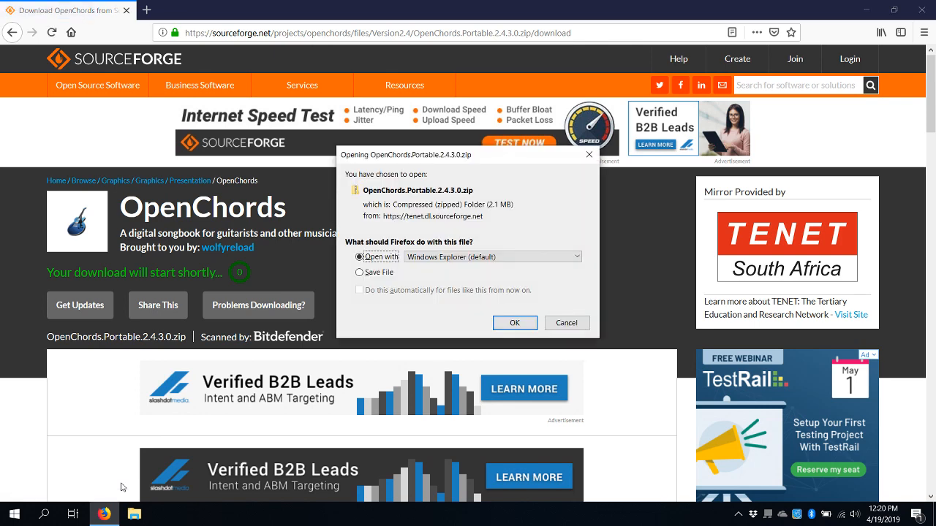
click(380, 275)
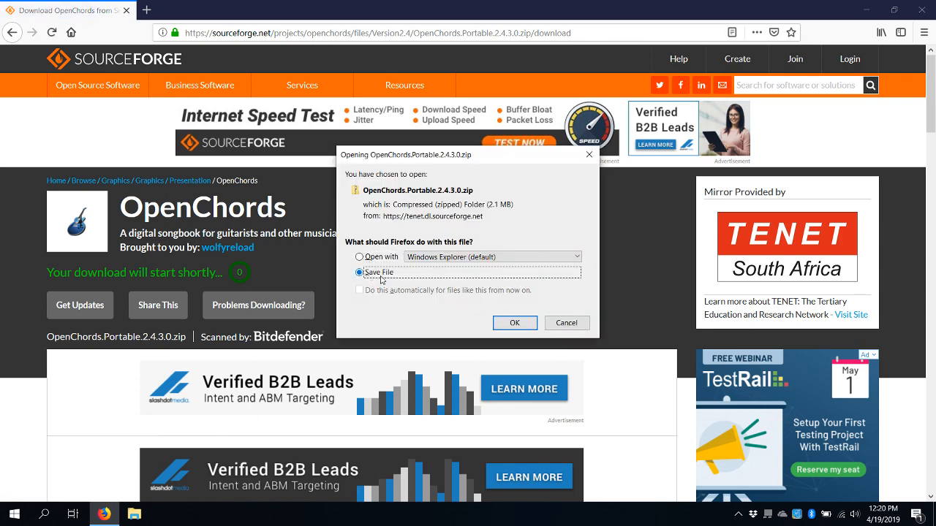
click(528, 324)
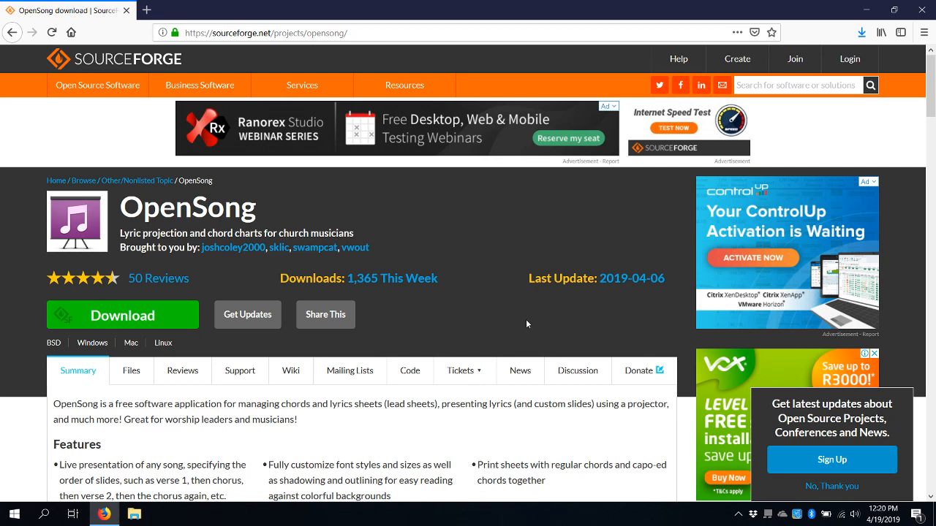
Step: Download the latest OpenSong release from its project page and save OpenSong Version 2.2.7 Setup.exe
click(110, 319)
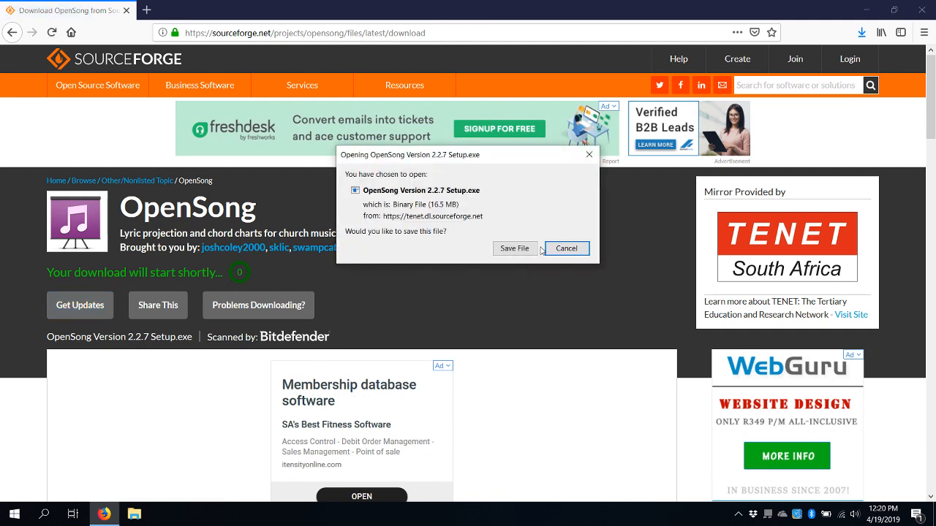
click(522, 250)
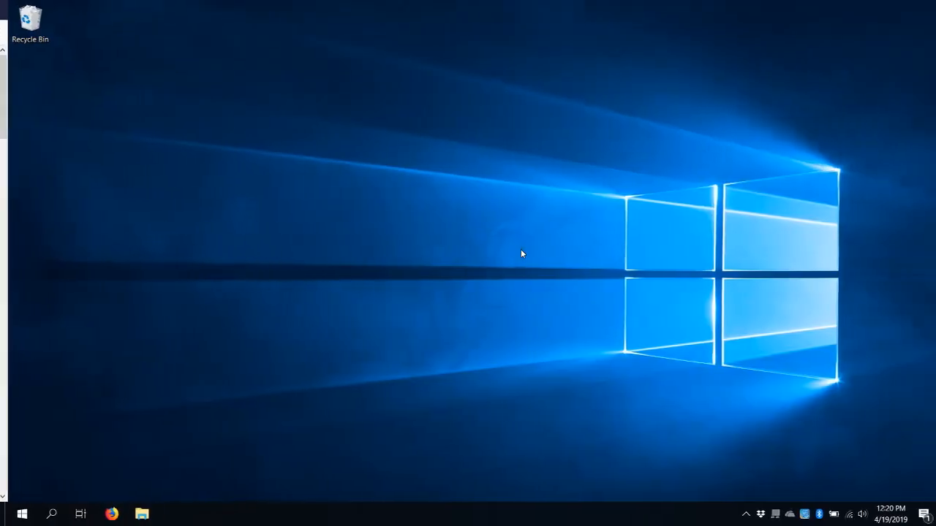
Step: Switch to File Explorer and copy the OpenChords folder from the OpenChords.Portable.2.4.1.0 archive in Downloads into Dropbox
click(136, 516)
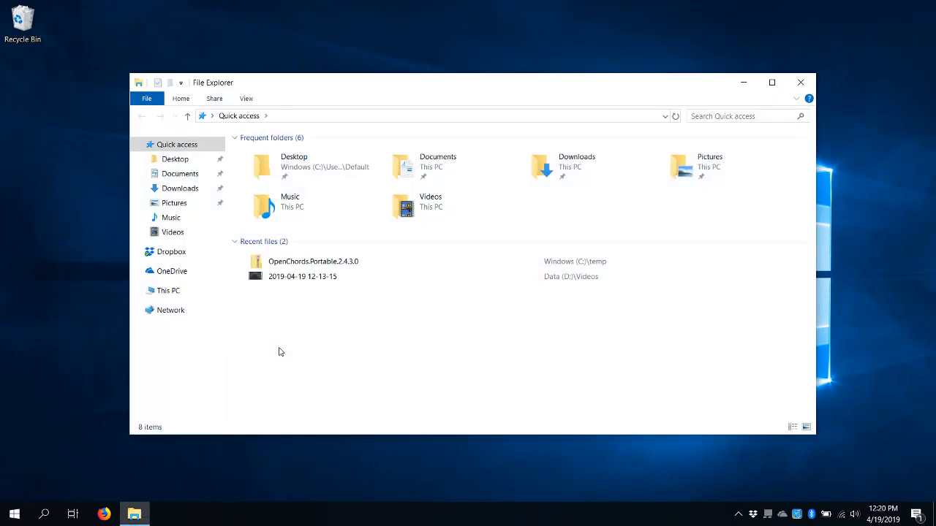
double_click(423, 86)
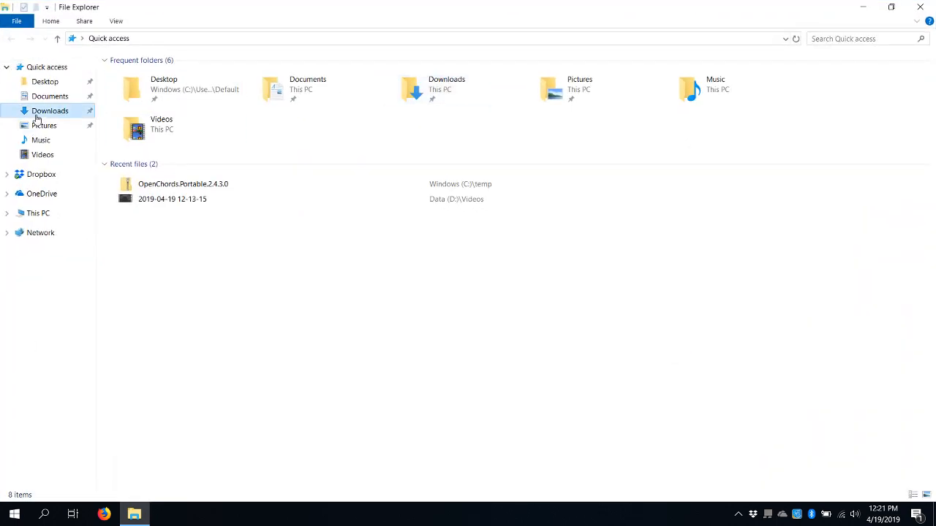
click(38, 114)
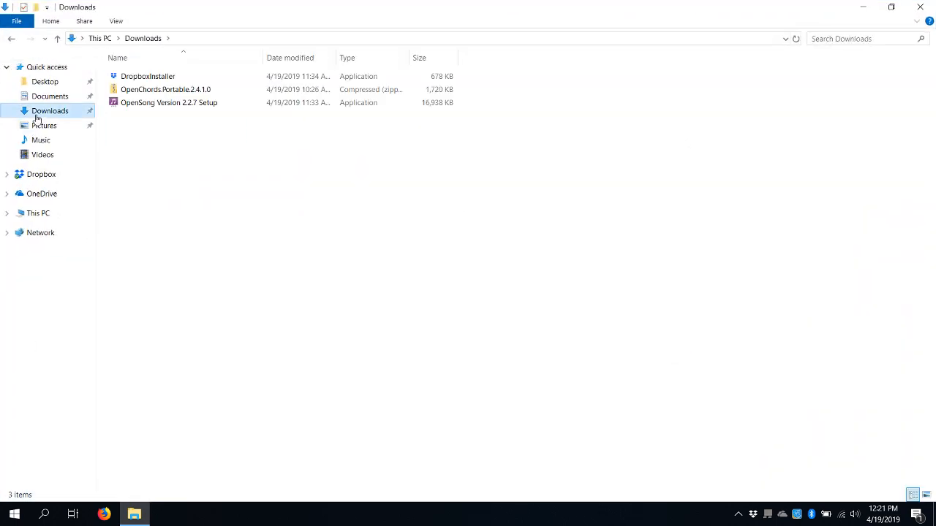
double_click(158, 93)
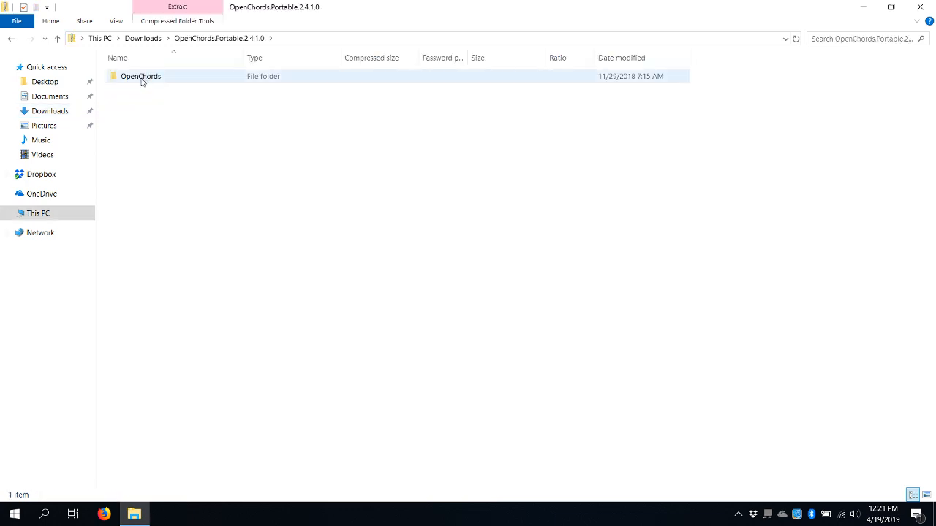
double_click(142, 81)
key(alt+Left)
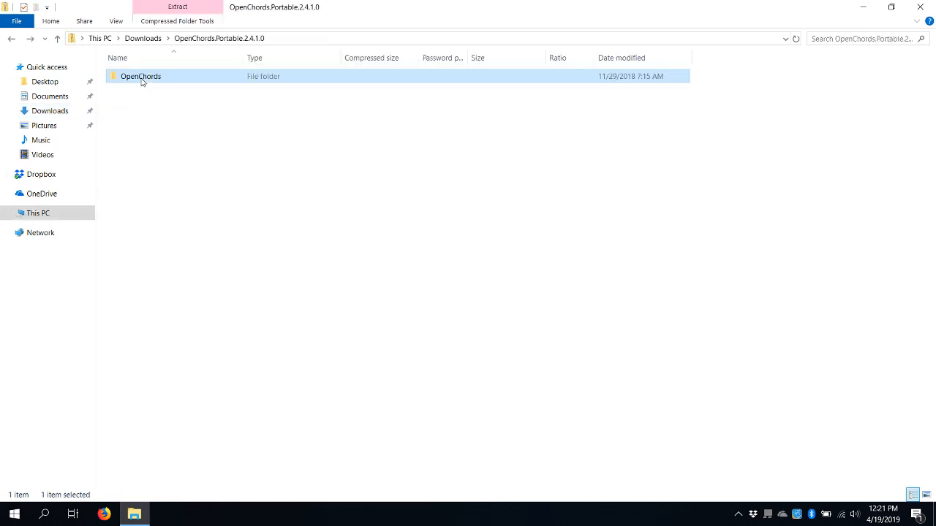
drag(148, 81, 102, 184)
Step: Run OpenSong Version 2.2.7 Setup from Downloads, allow it to make changes, and accept English as the setup language
key(alt+Up)
key(Down)
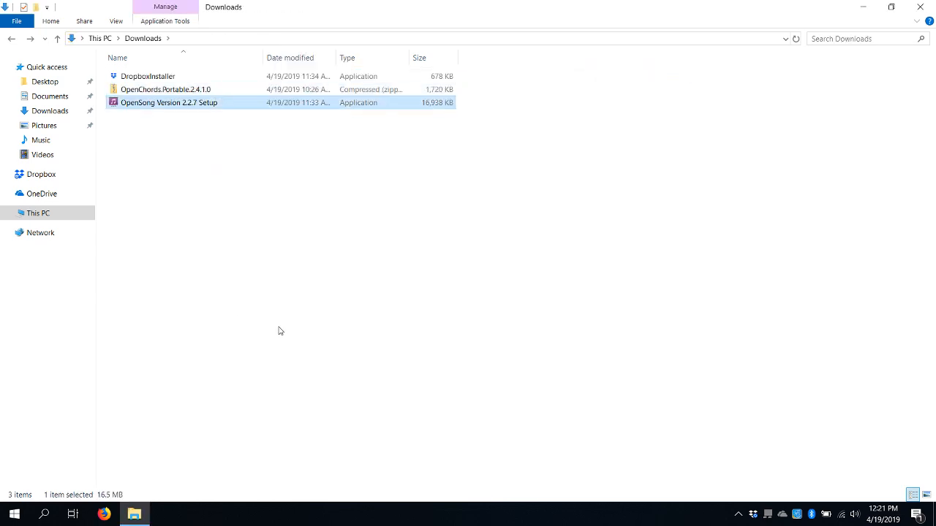
key(Return)
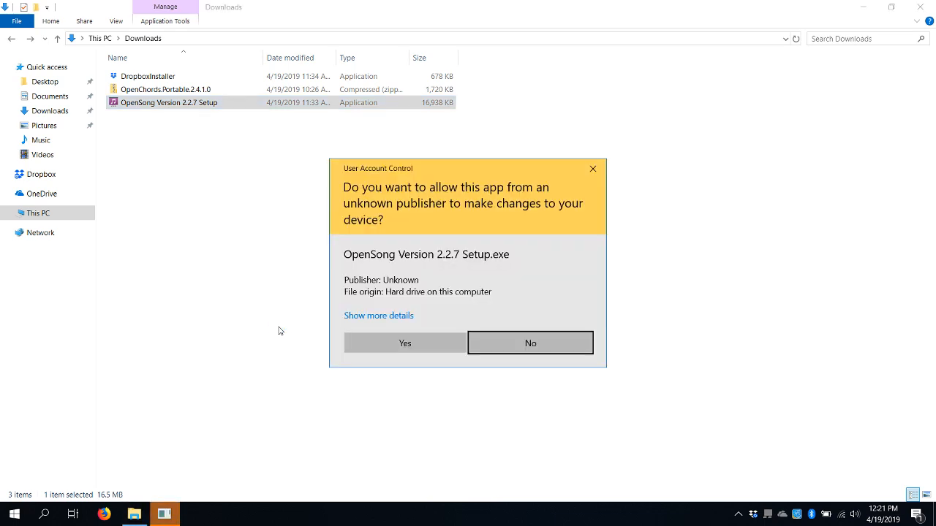
click(400, 349)
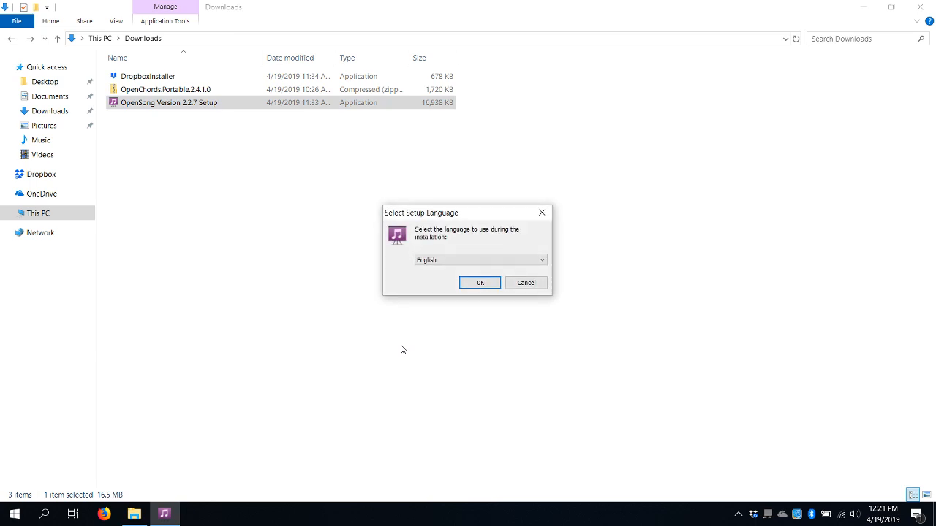
click(484, 284)
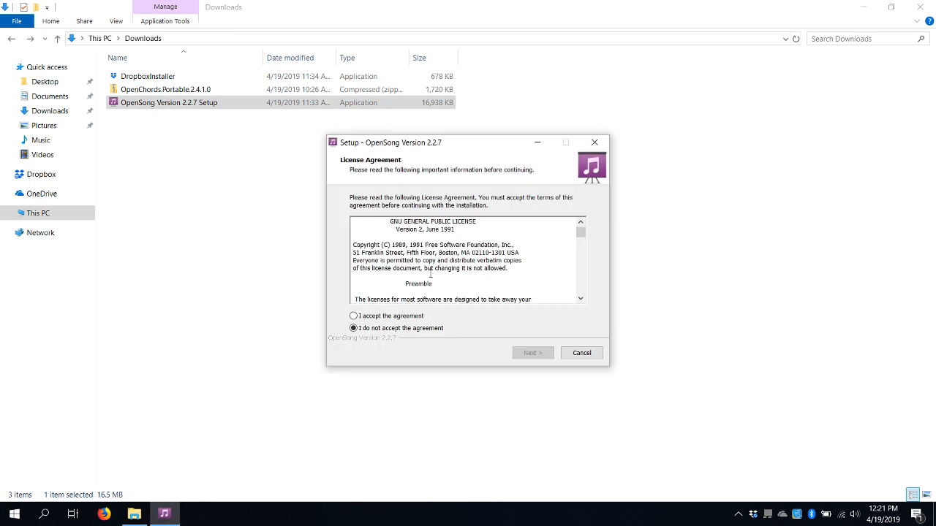
Step: Go through the OpenSong license to its end and accept the agreement to continue the setup
drag(580, 232, 585, 303)
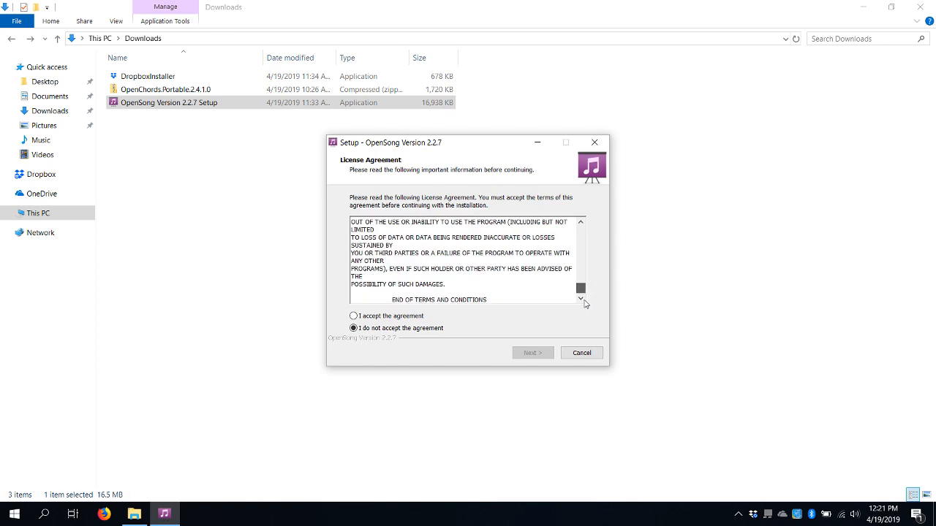
click(411, 317)
click(545, 354)
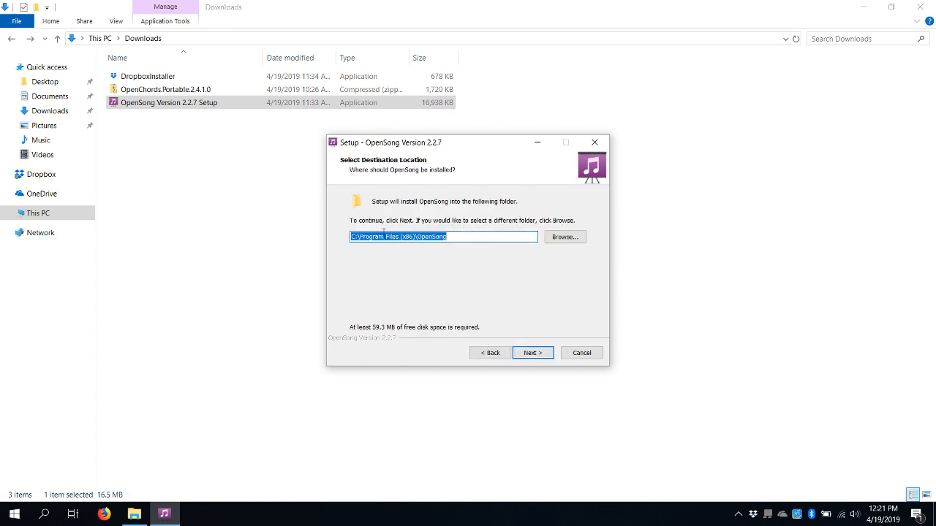
Step: Set the OpenSong install destination to an OpenSong folder inside the user profile's Dropbox folder
click(576, 239)
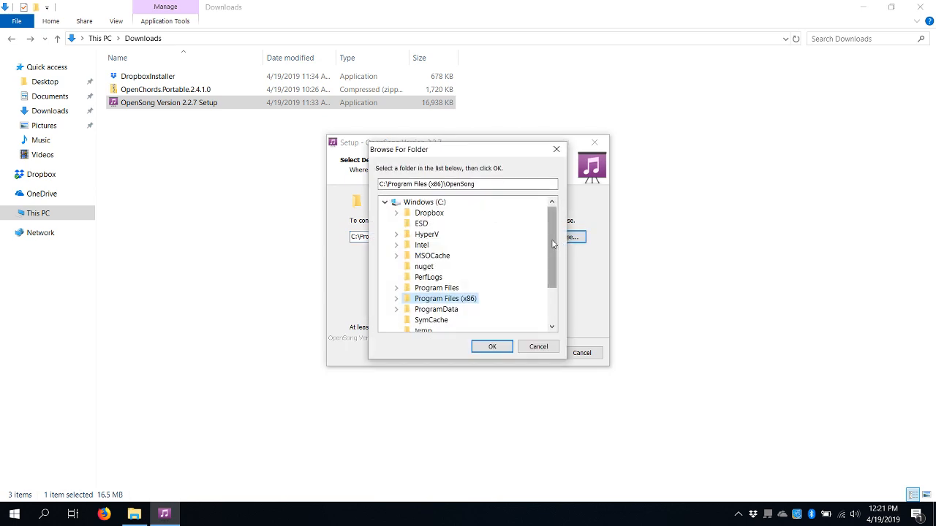
drag(554, 244, 554, 296)
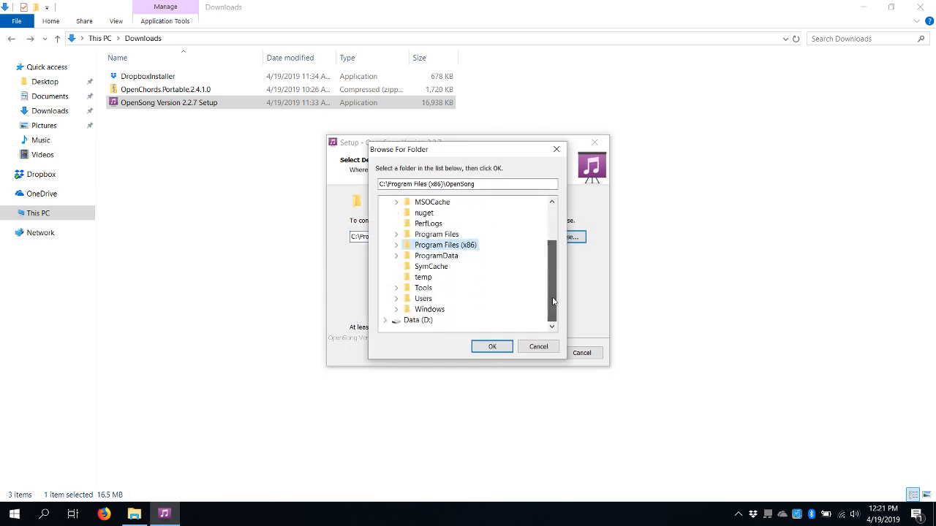
double_click(423, 300)
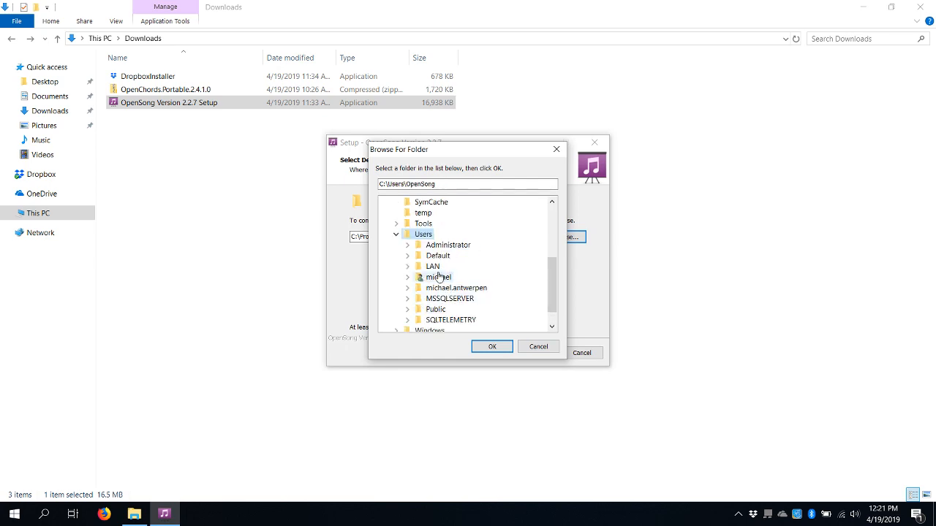
double_click(439, 277)
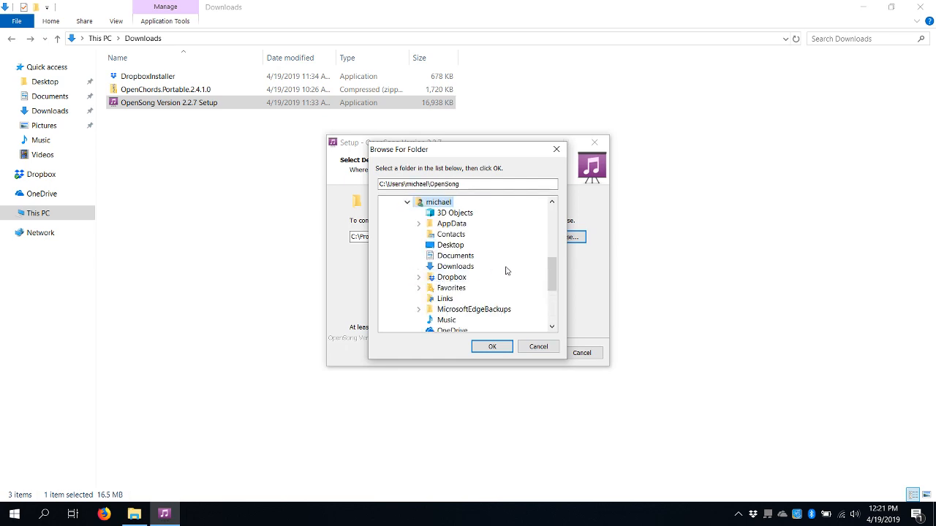
double_click(442, 279)
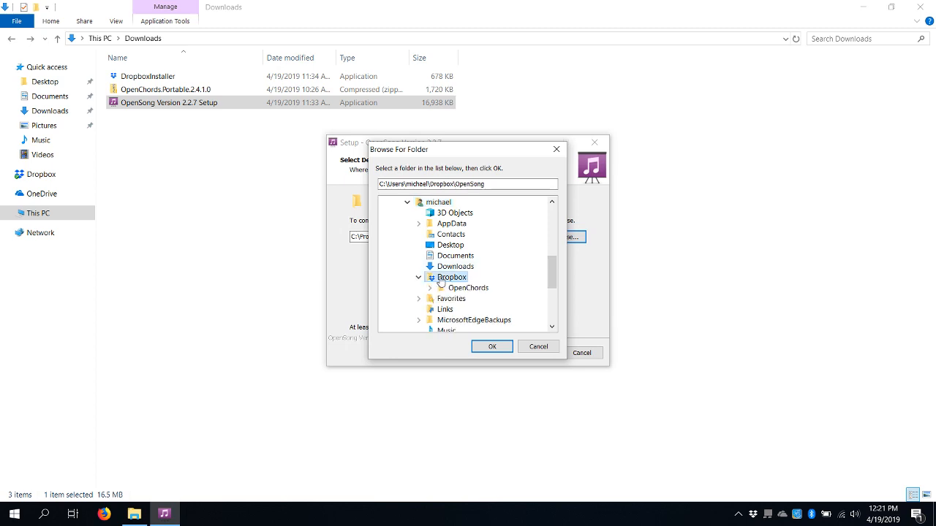
click(488, 348)
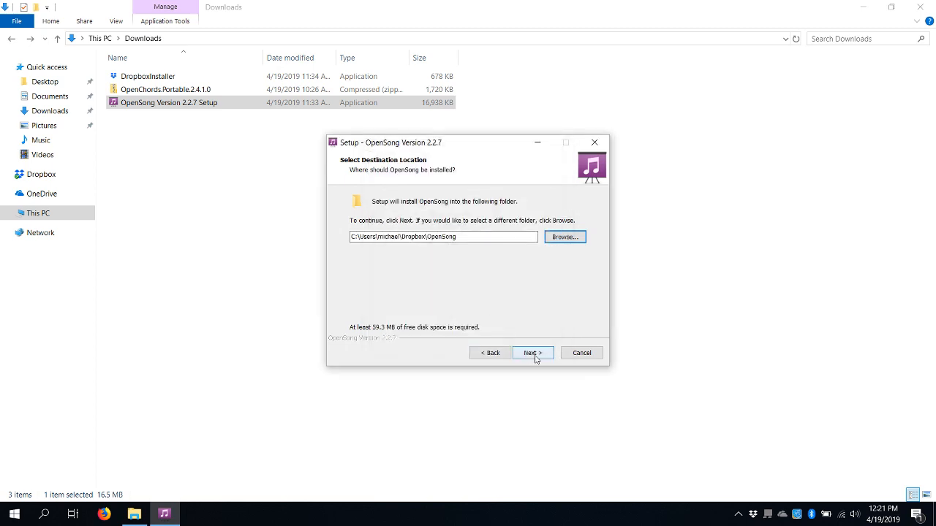
click(533, 354)
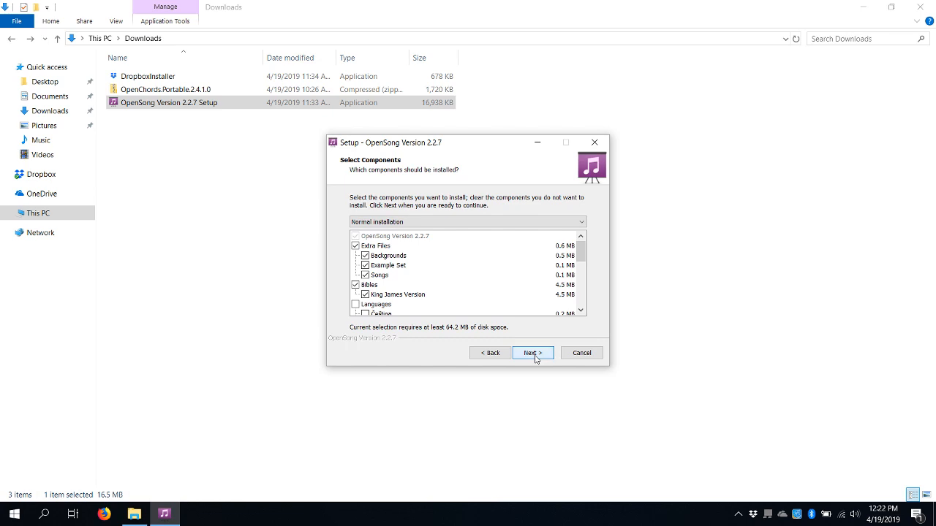
Step: Install OpenSong with the normal components, the default Start Menu folder and Portable Installation enabled, and finish setup without launching it
click(535, 356)
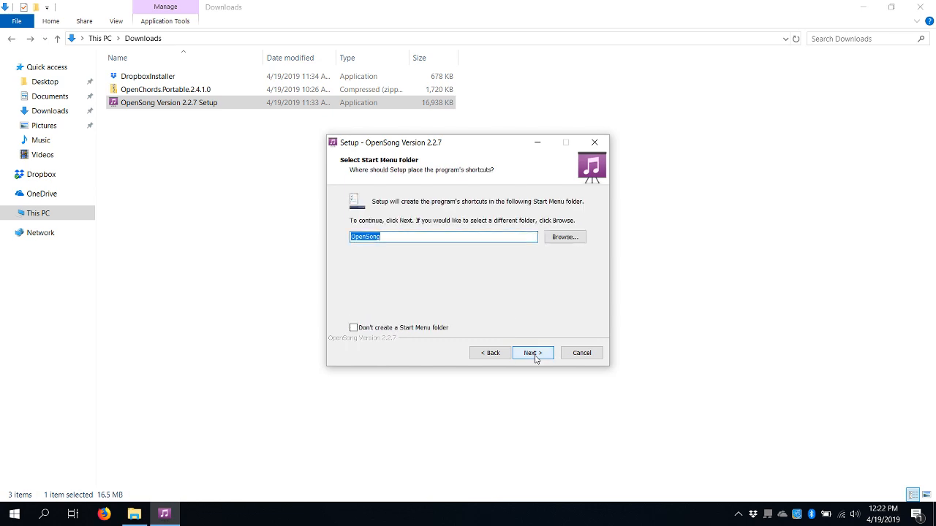
click(534, 356)
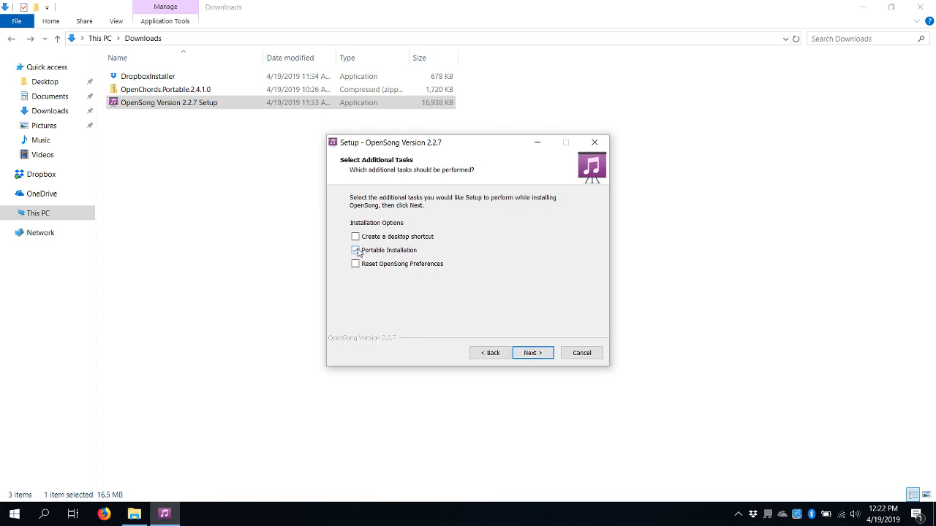
click(531, 354)
click(531, 355)
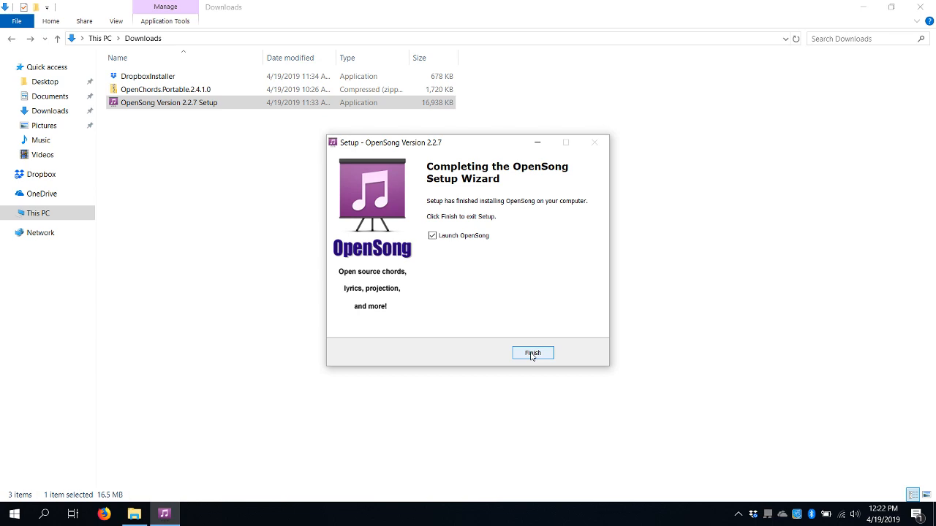
click(459, 238)
click(533, 353)
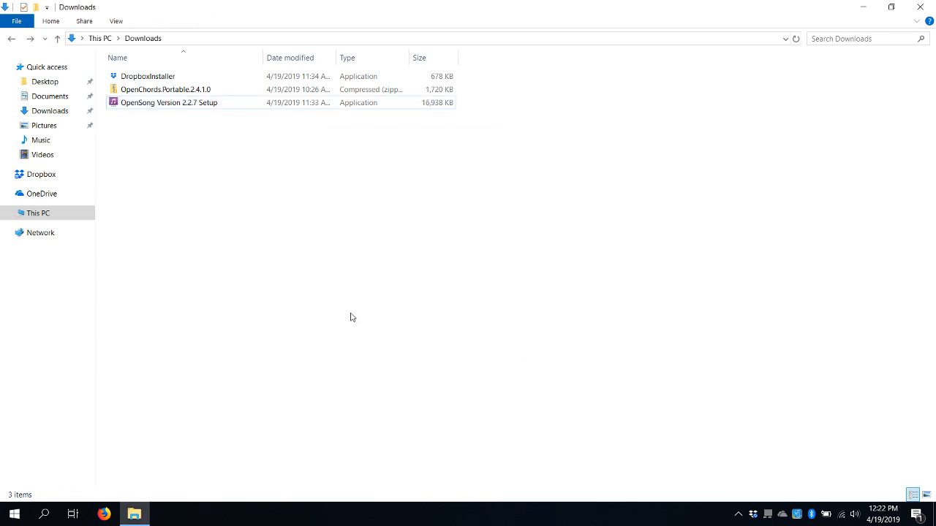
Step: Launch the OpenChords application from the OpenChords\App folder in Dropbox and pin it to the taskbar
click(35, 176)
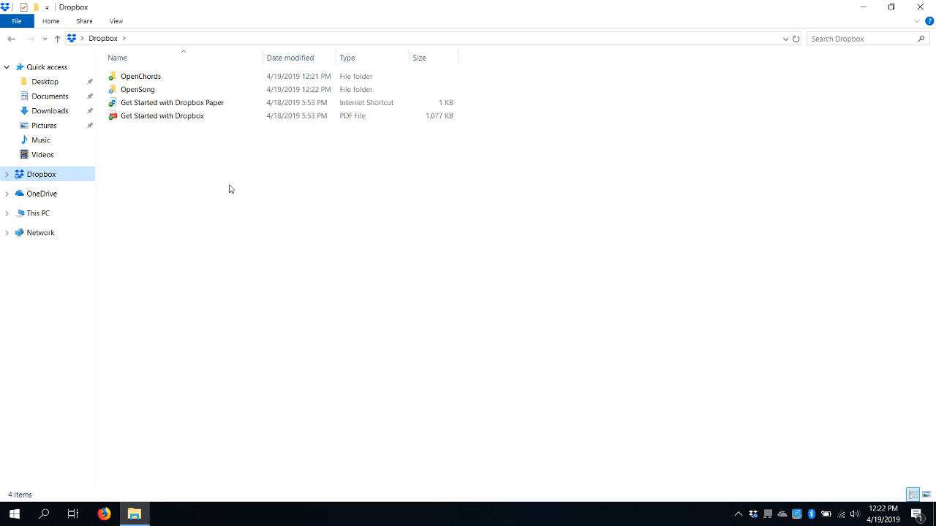
double_click(149, 80)
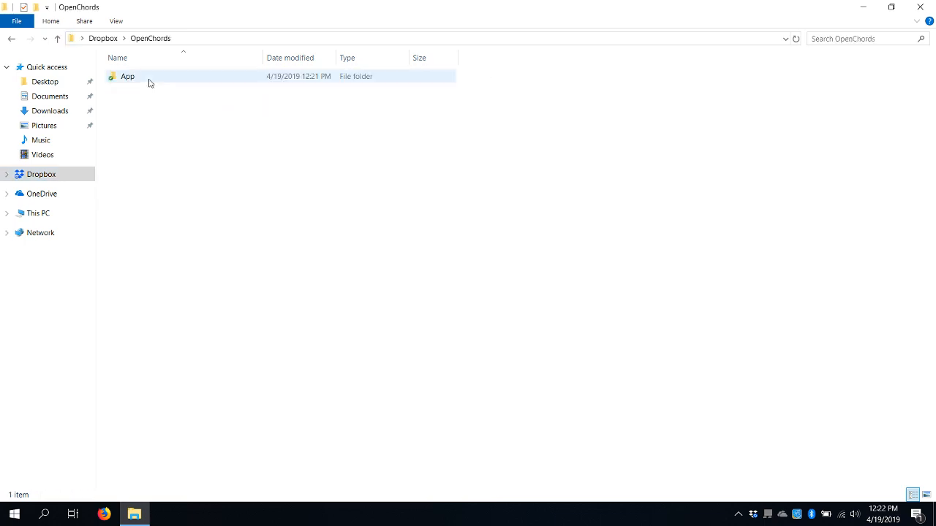
double_click(142, 79)
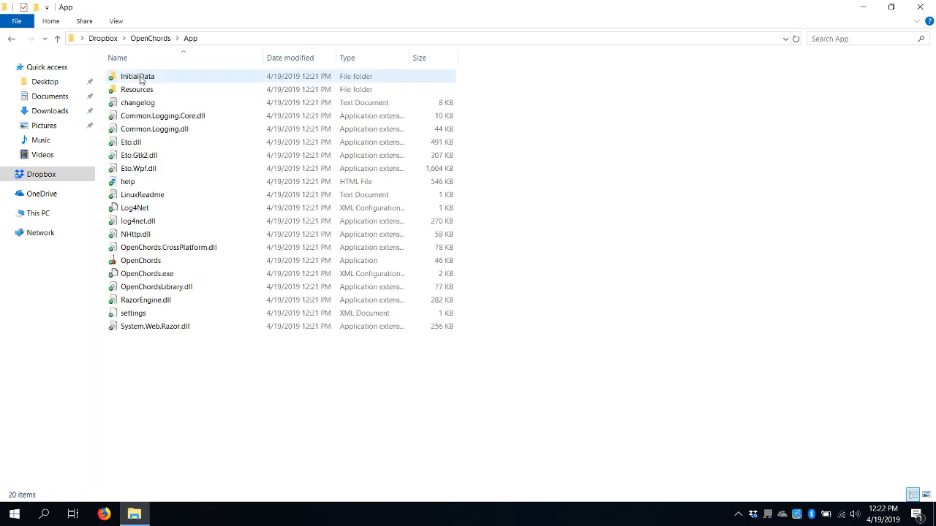
click(156, 265)
double_click(156, 264)
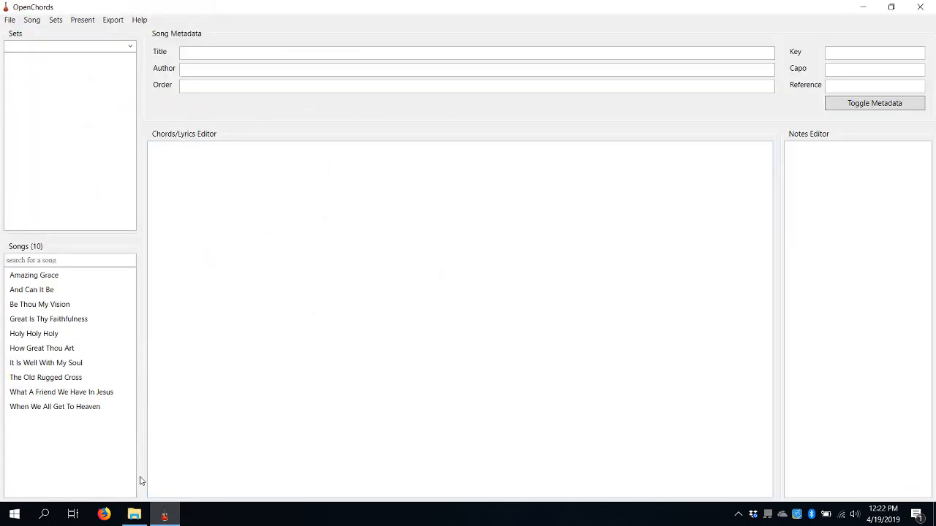
right_click(165, 517)
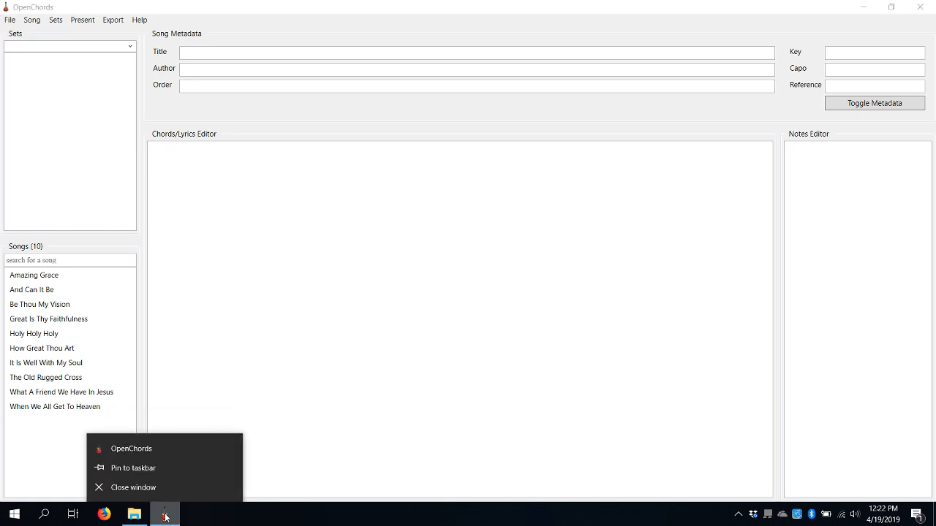
click(160, 471)
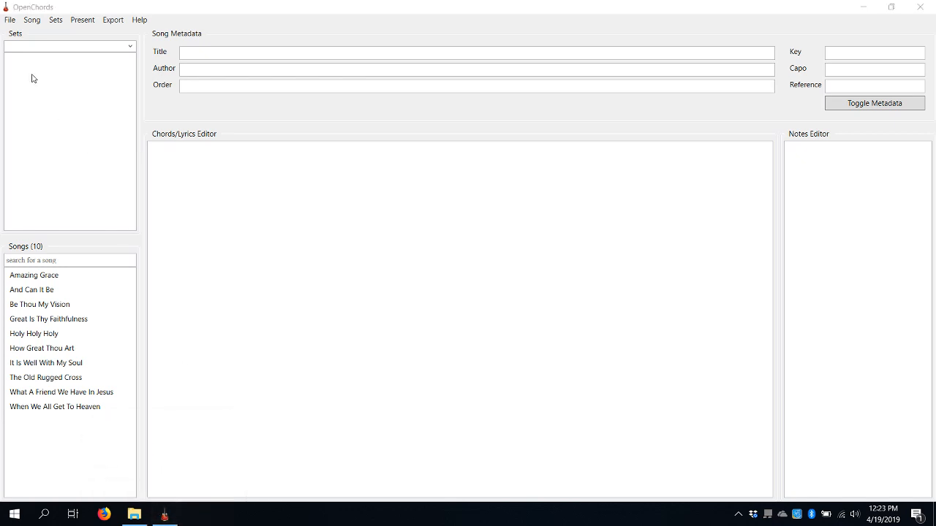
Step: In the general preferences, set the OpenSong executable to ../../OpenSong/OpenSong.exe and the OpenSong data folder to ../../OpenSong/OpenSong Data/
click(10, 20)
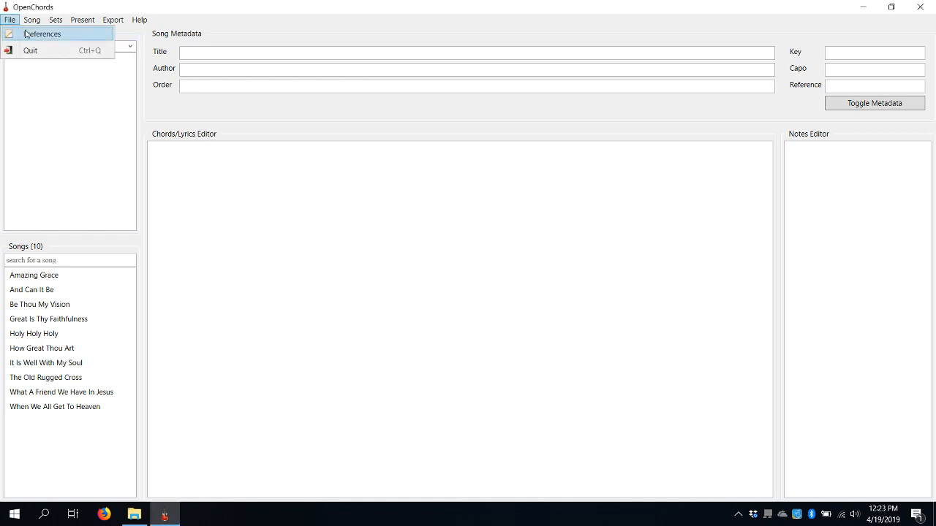
click(26, 32)
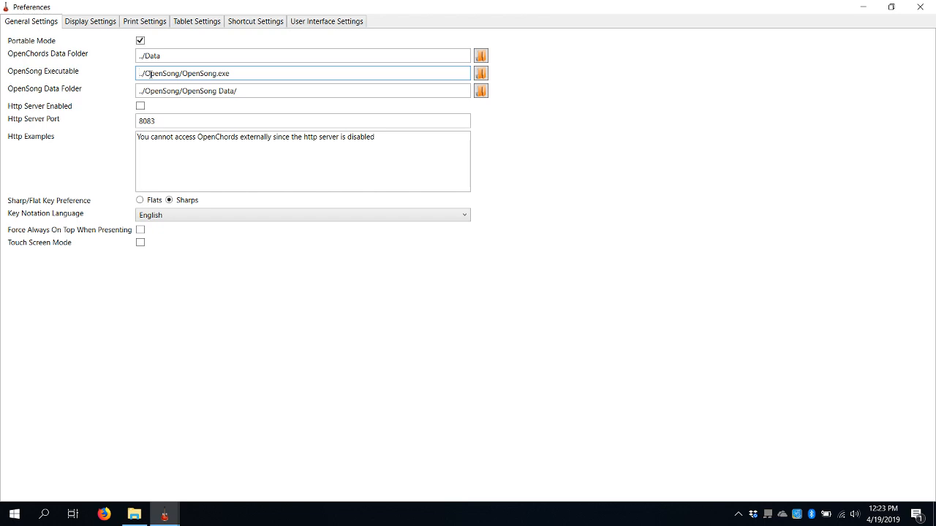
text(../)
click(141, 92)
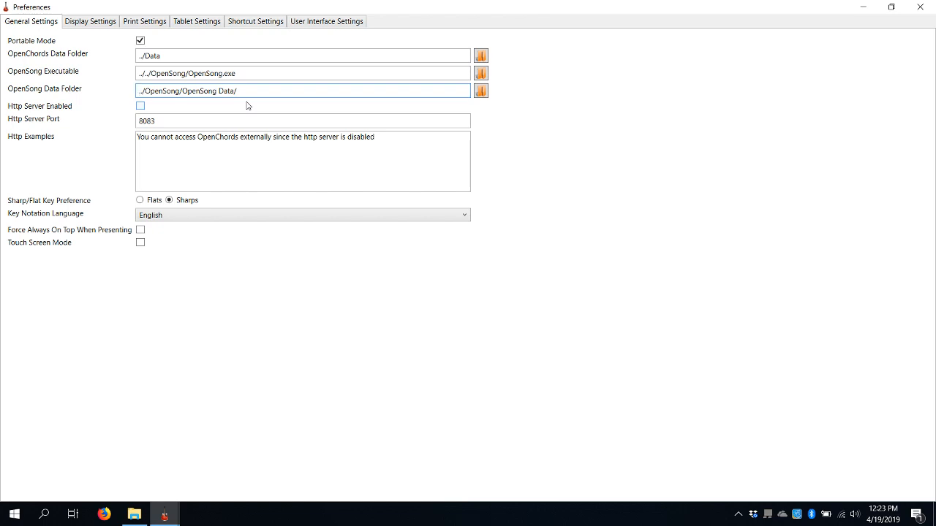
text(../)
click(923, 8)
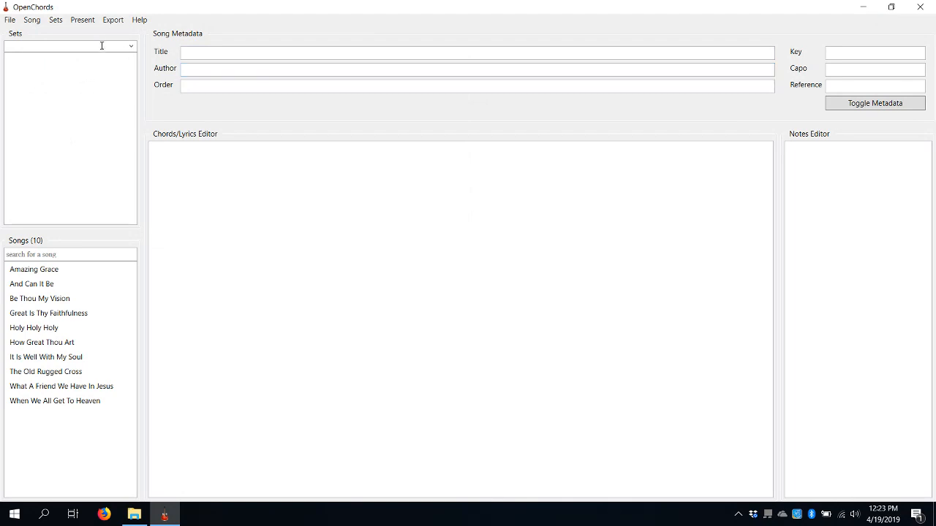
Step: Load the Leader1 set and export it as the current set to OpenSong
click(131, 47)
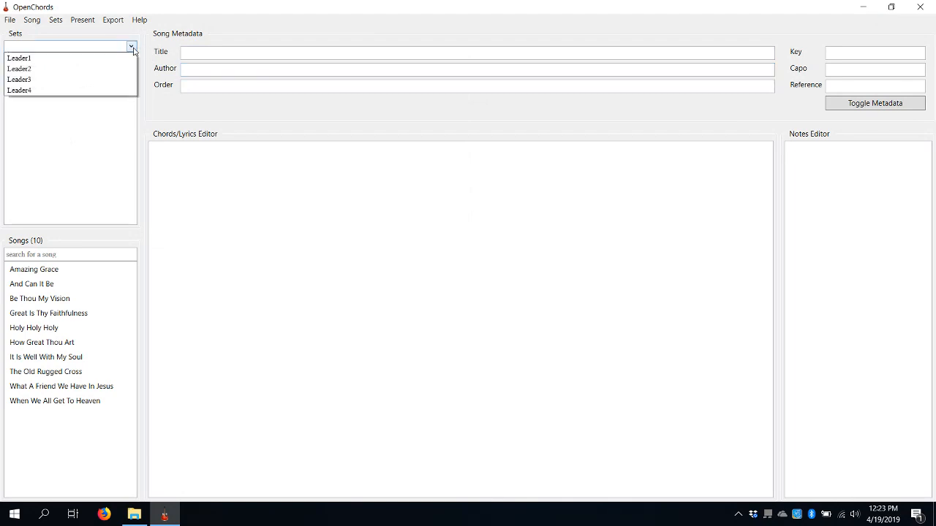
click(114, 59)
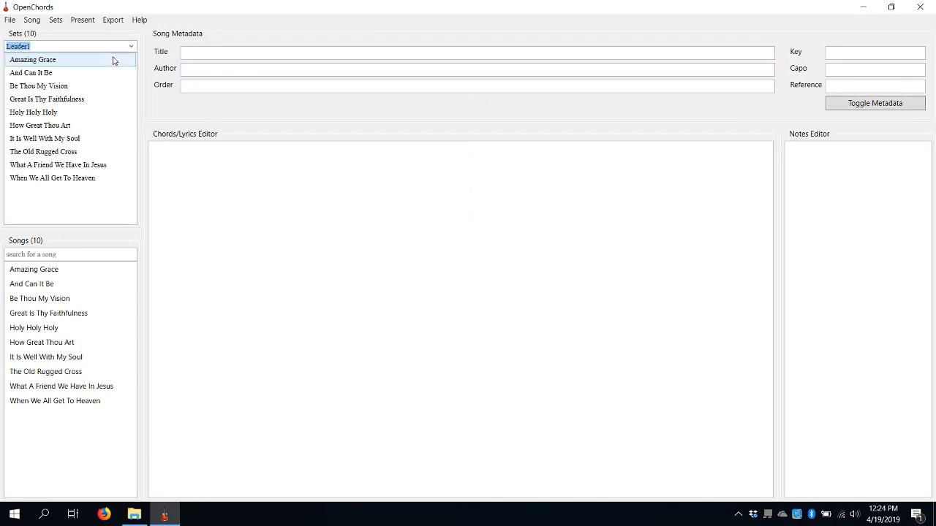
click(114, 20)
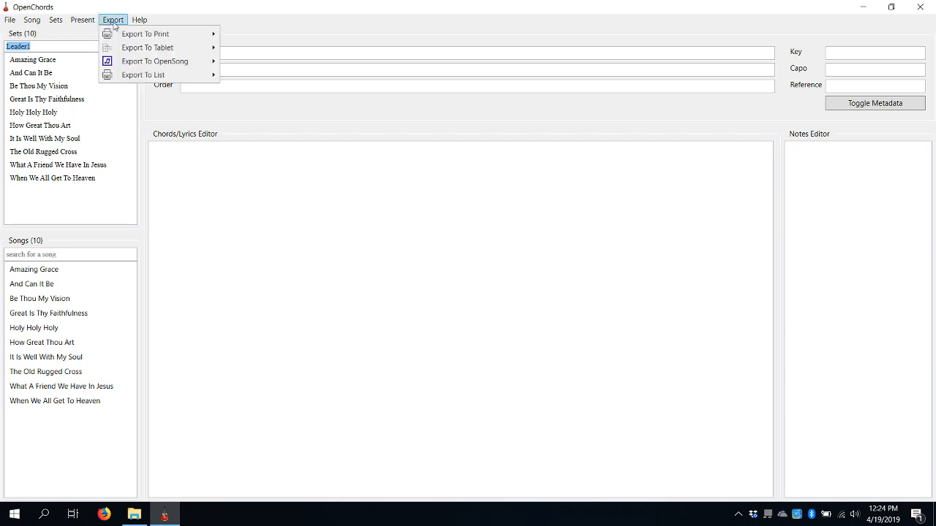
mouse_move(143, 64)
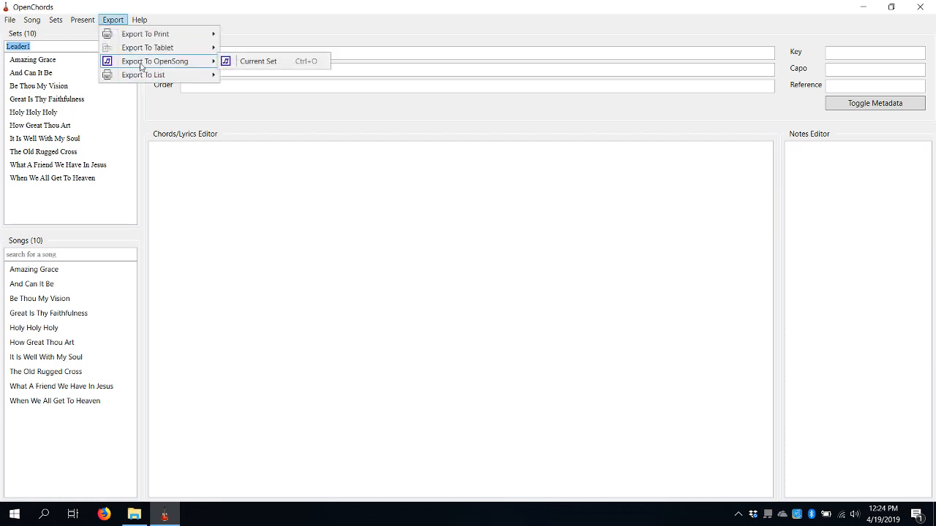
click(247, 65)
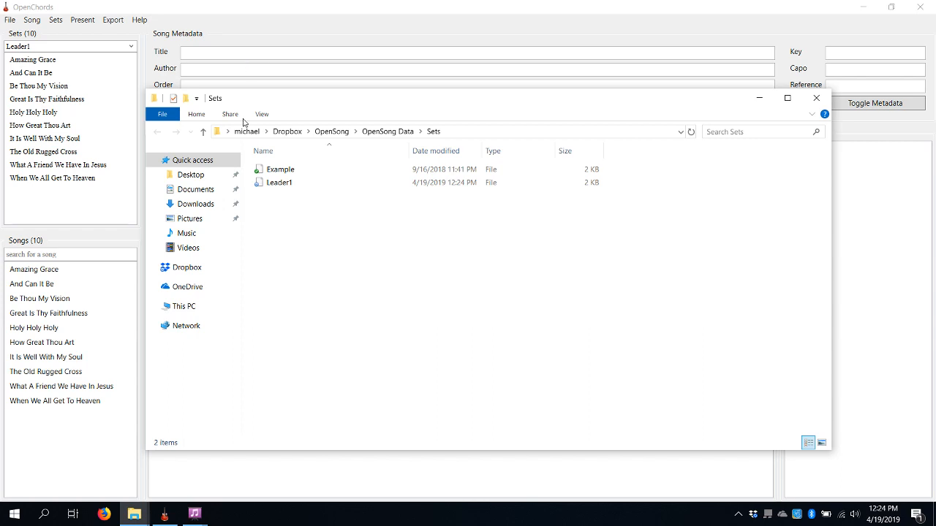
Step: Switch to OpenSong, accept English as its language and decline generating an index for the KJV scripture file
click(195, 514)
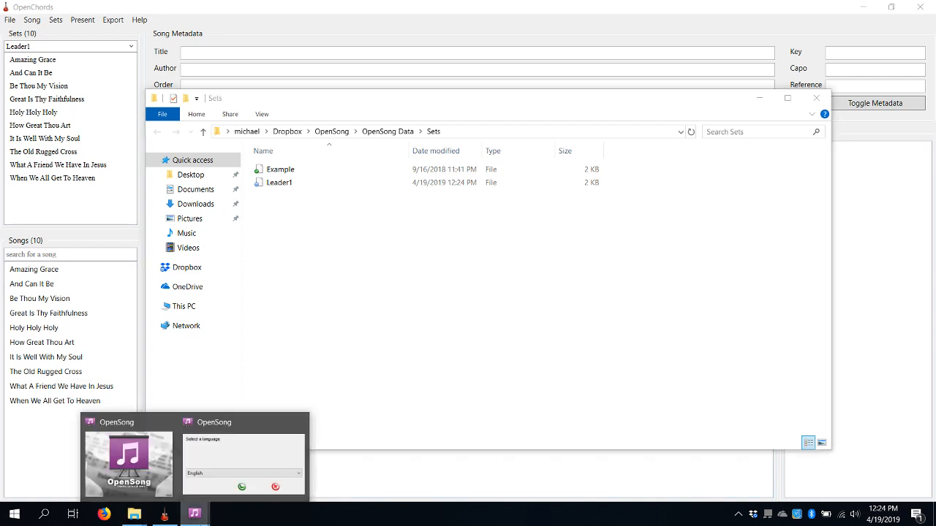
click(266, 468)
click(464, 305)
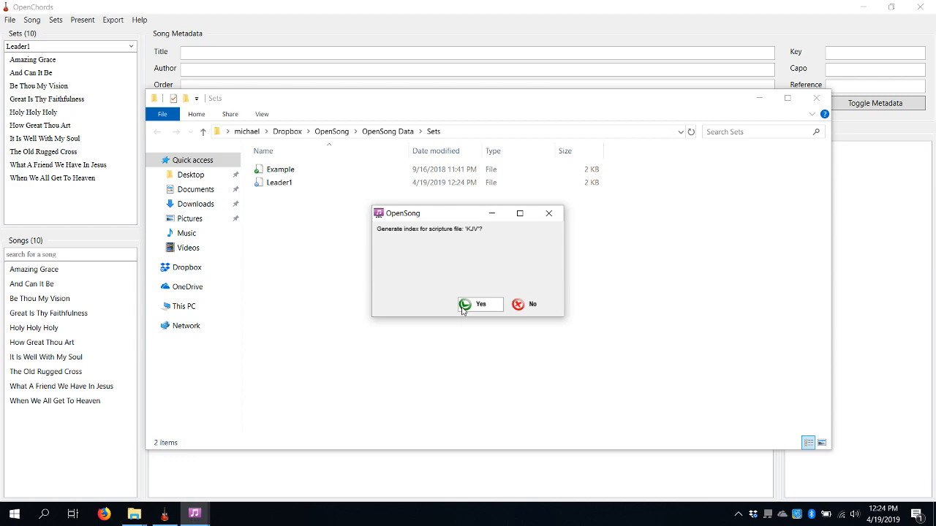
click(519, 306)
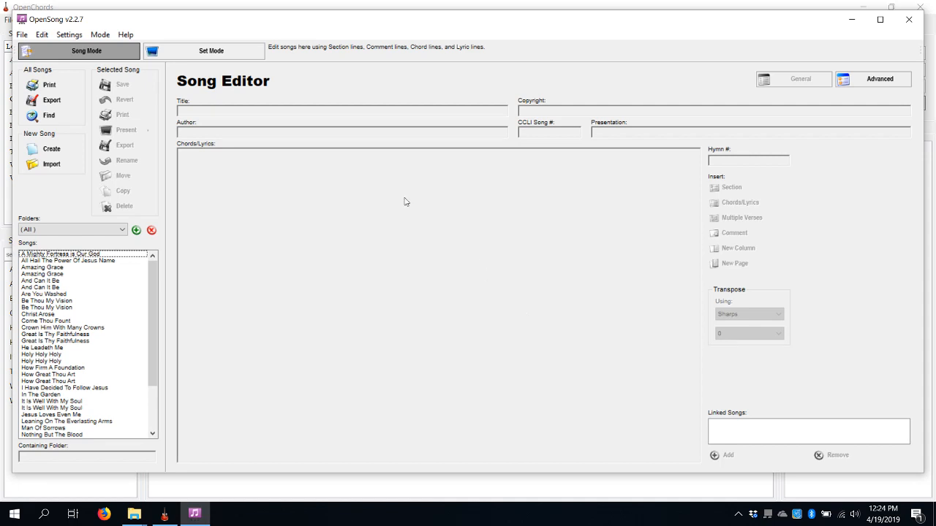
Step: Load the exported Leader1 set in OpenSong's Set Mode to check its songs, and close OpenSong
click(236, 52)
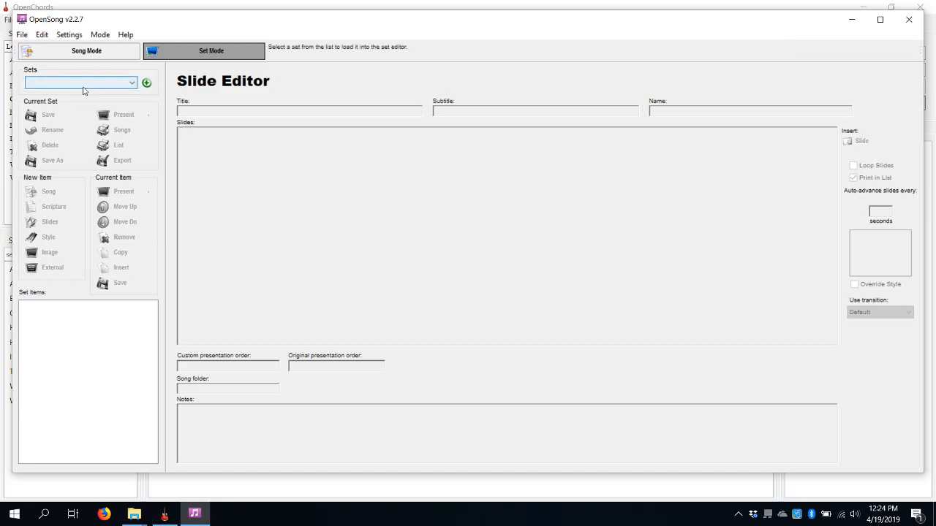
click(84, 83)
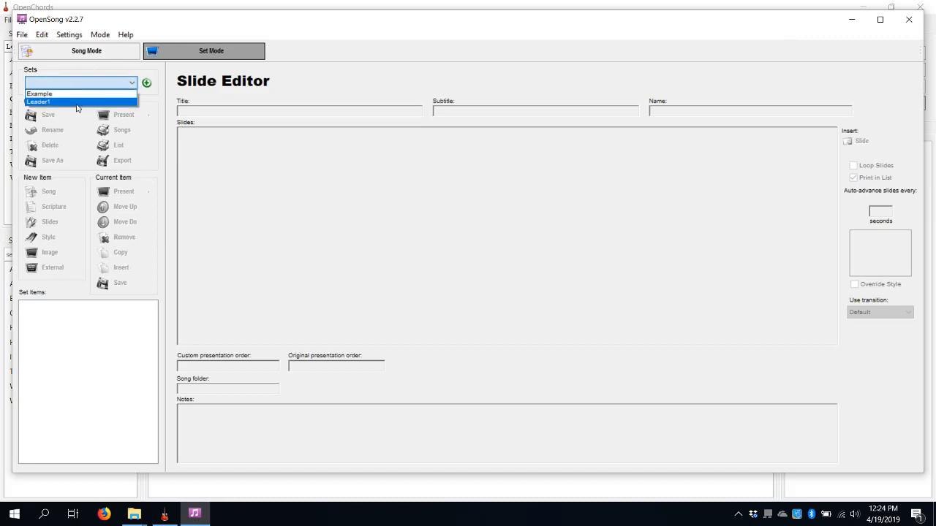
click(79, 102)
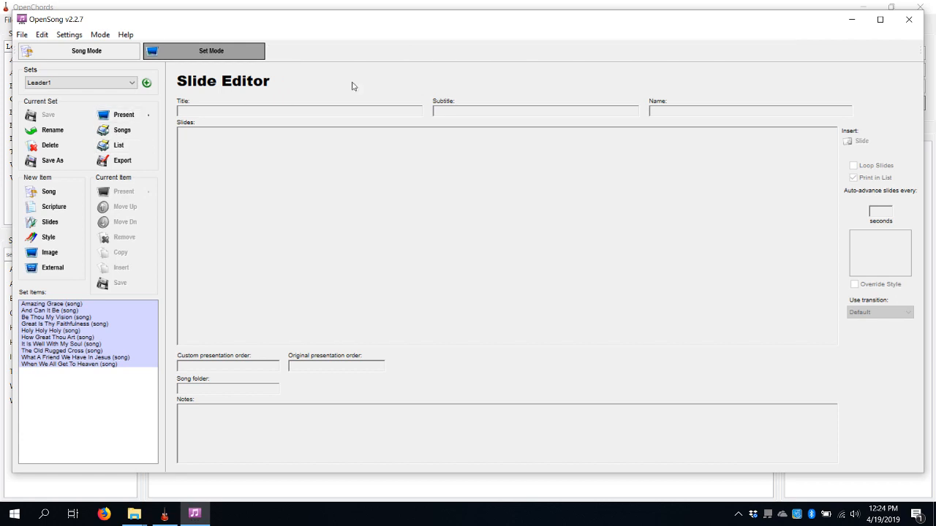
click(914, 23)
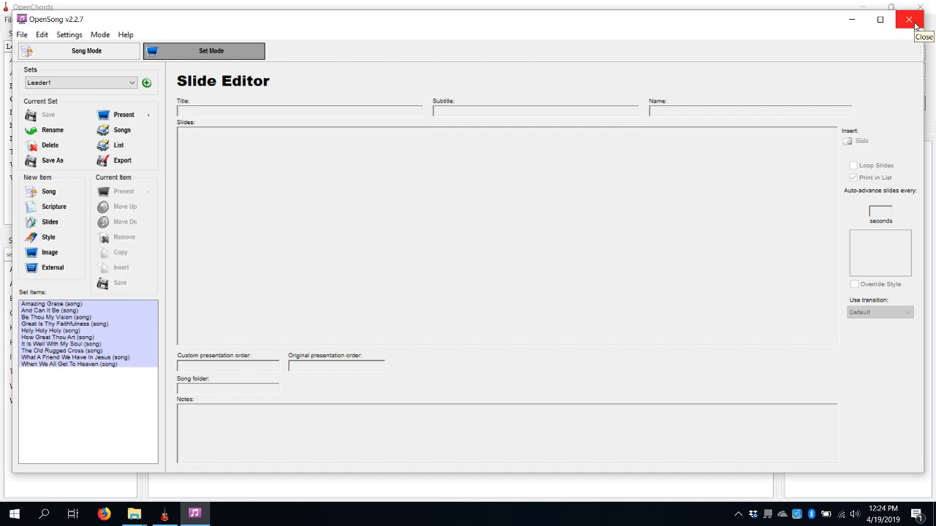
click(909, 20)
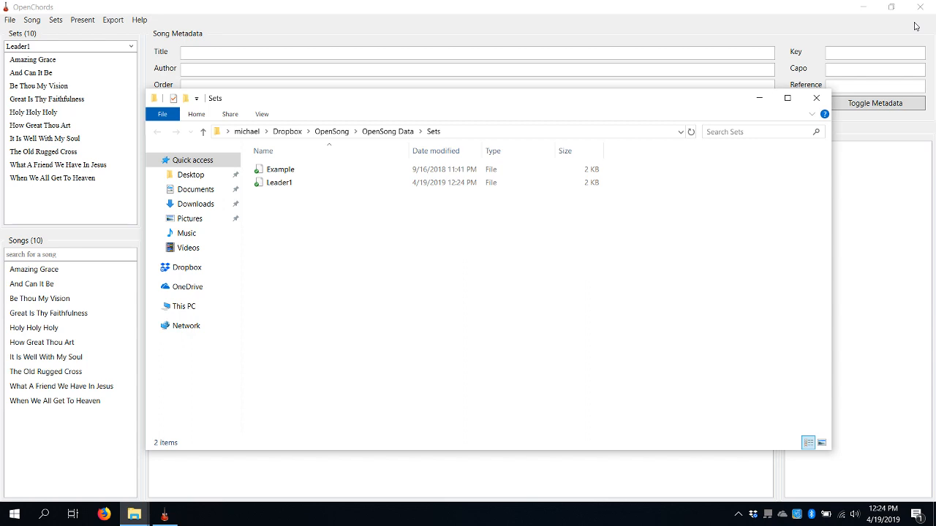
Step: Try to share the OpenChords folder from the Dropbox folder through Dropbox, and dismiss the email verification dialog
click(286, 134)
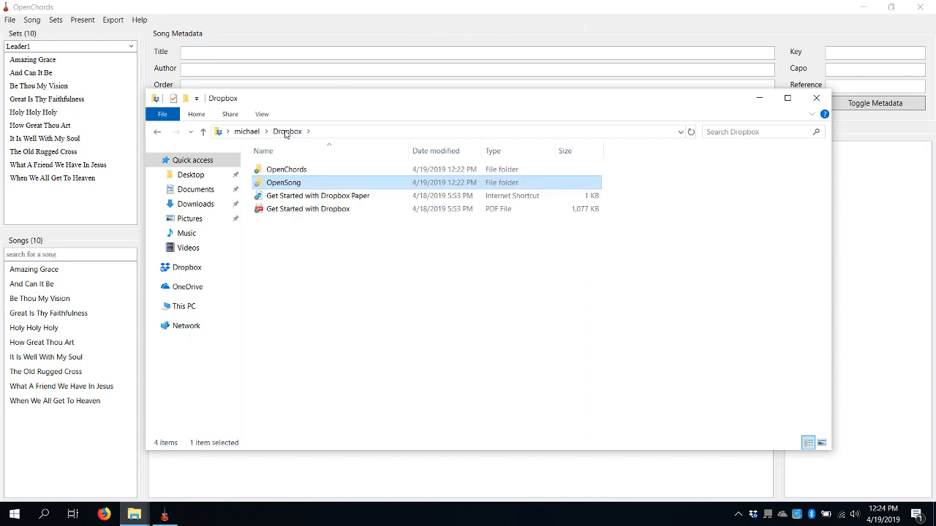
click(284, 170)
right_click(285, 171)
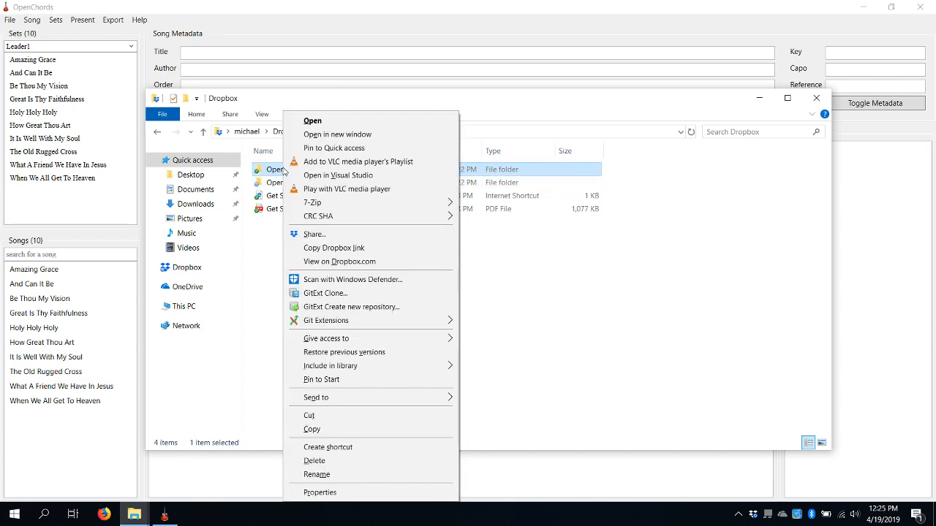
click(315, 235)
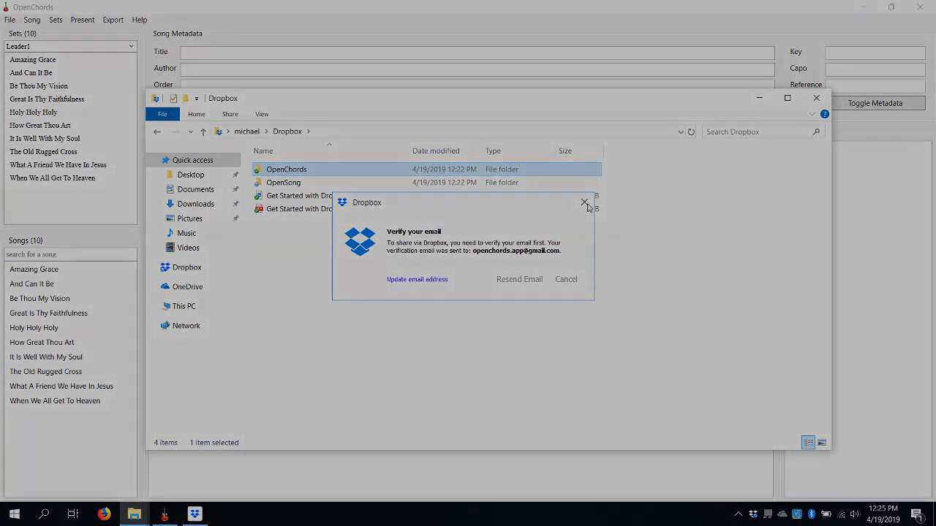
click(585, 203)
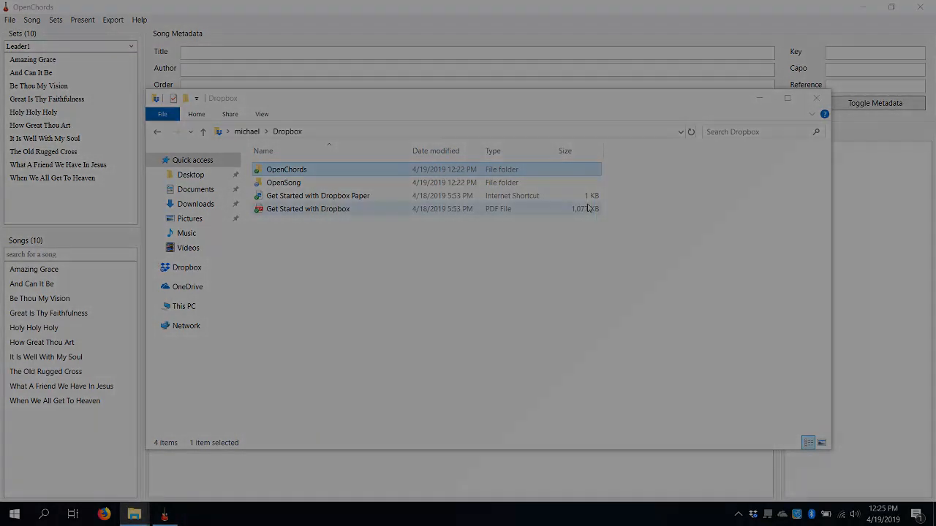